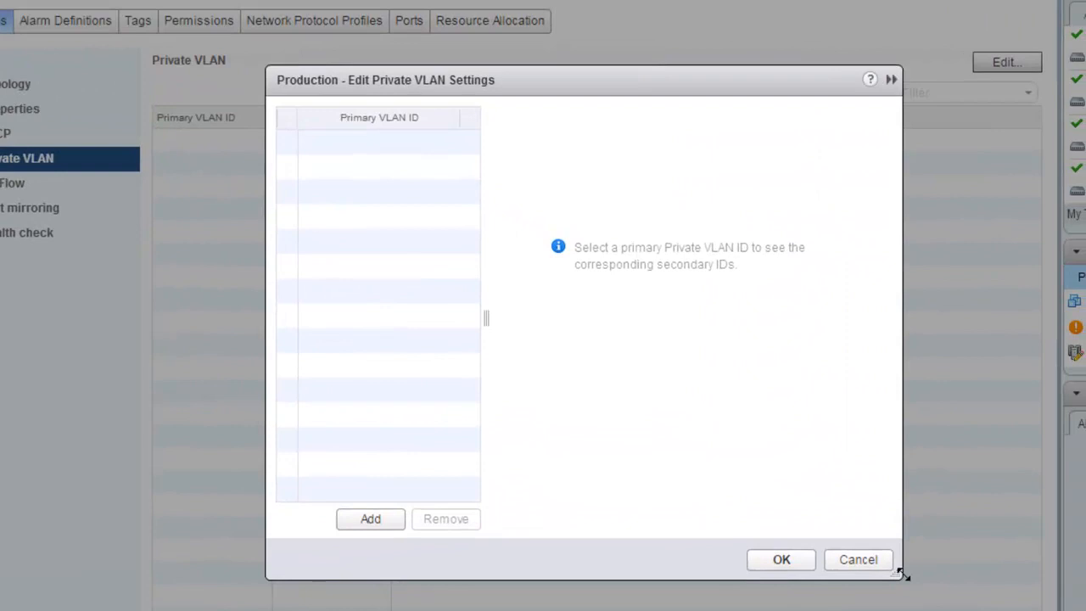
Step: Add primary private VLAN ID 1001 to the Production distributed switch
left_click_drag(656, 93, 604, 84)
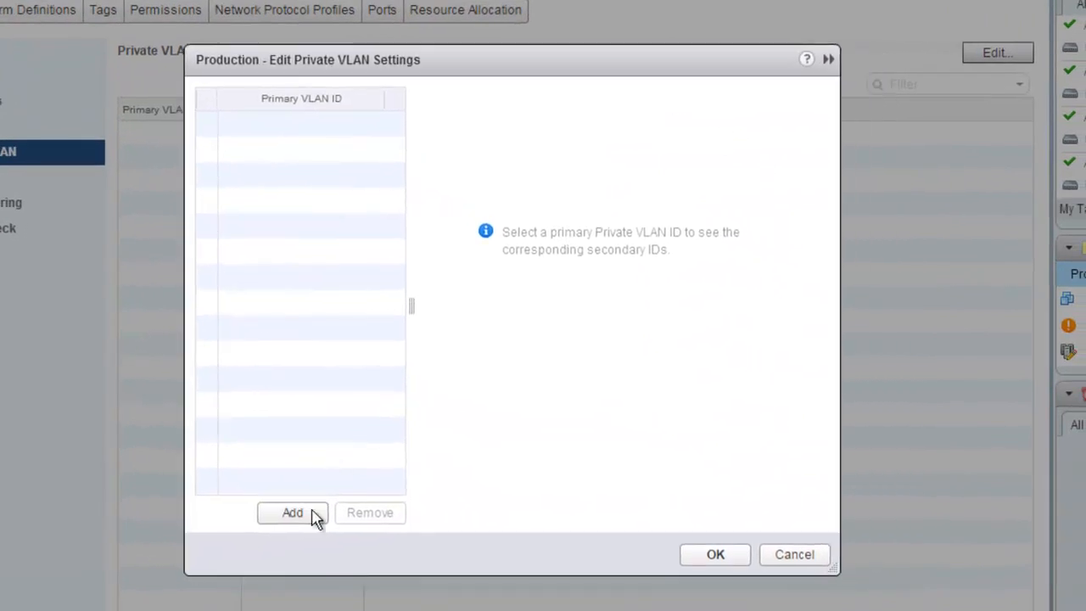
left_click(313, 514)
left_click(245, 124)
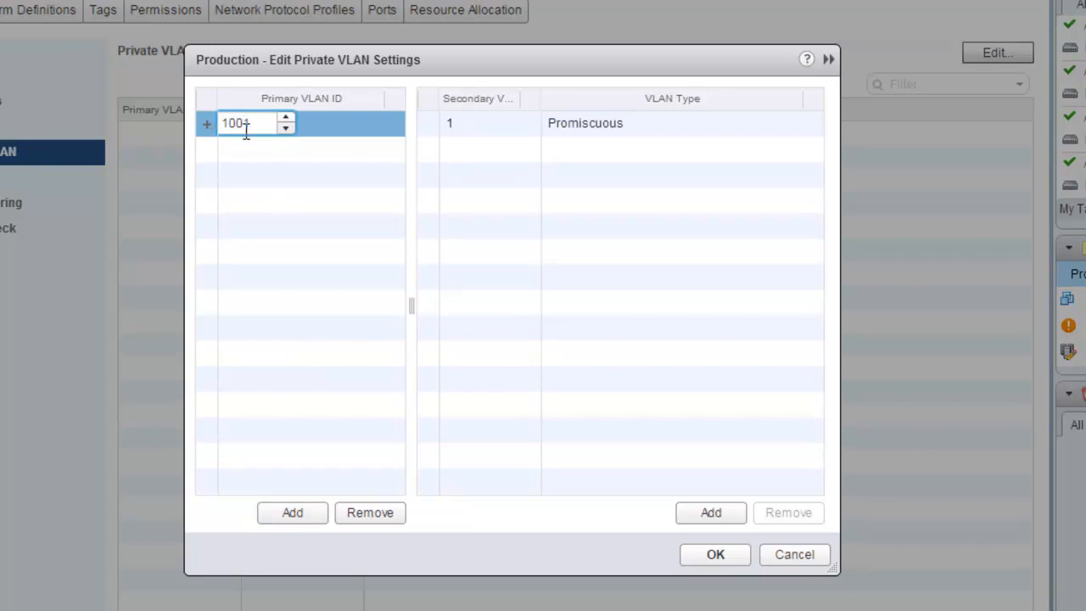
left_click(272, 181)
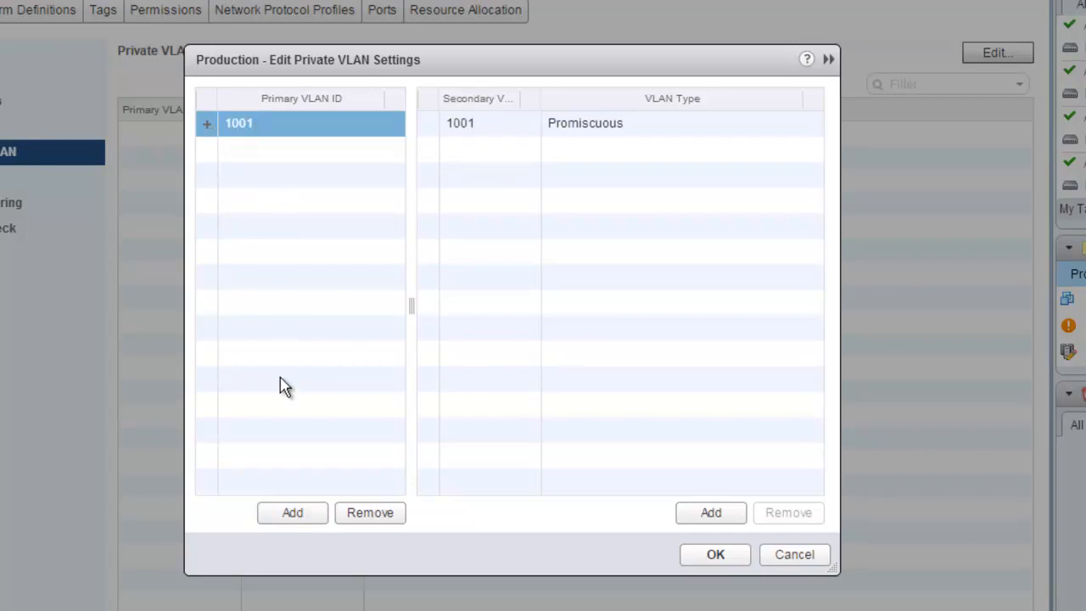
Step: Add secondary VLAN 1002 under primary VLAN 1001 and set its VLAN type to Isolated
left_click(711, 519)
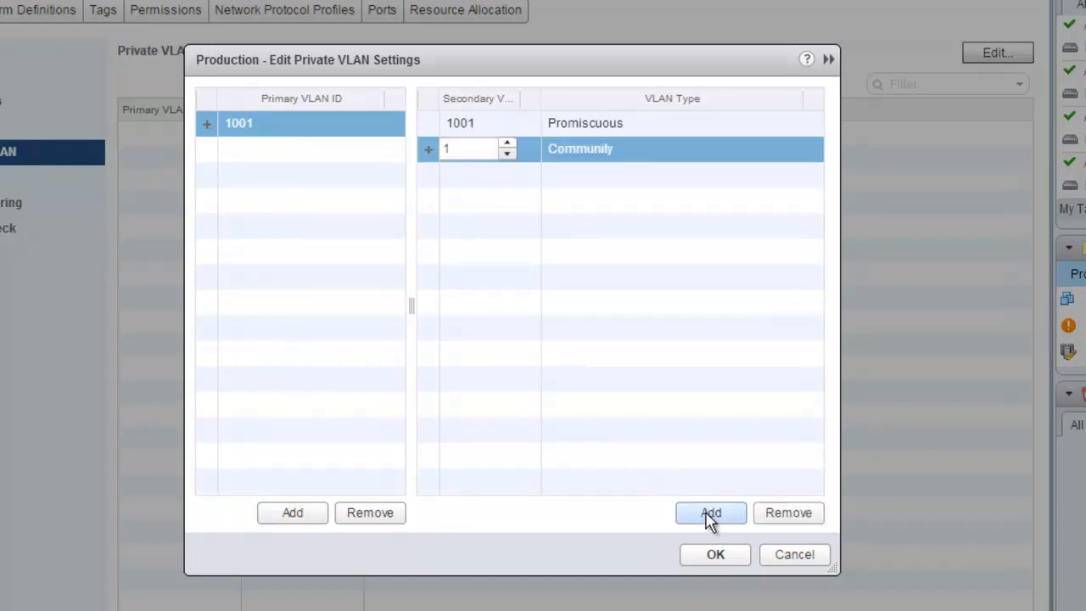
left_click(469, 149)
type("002")
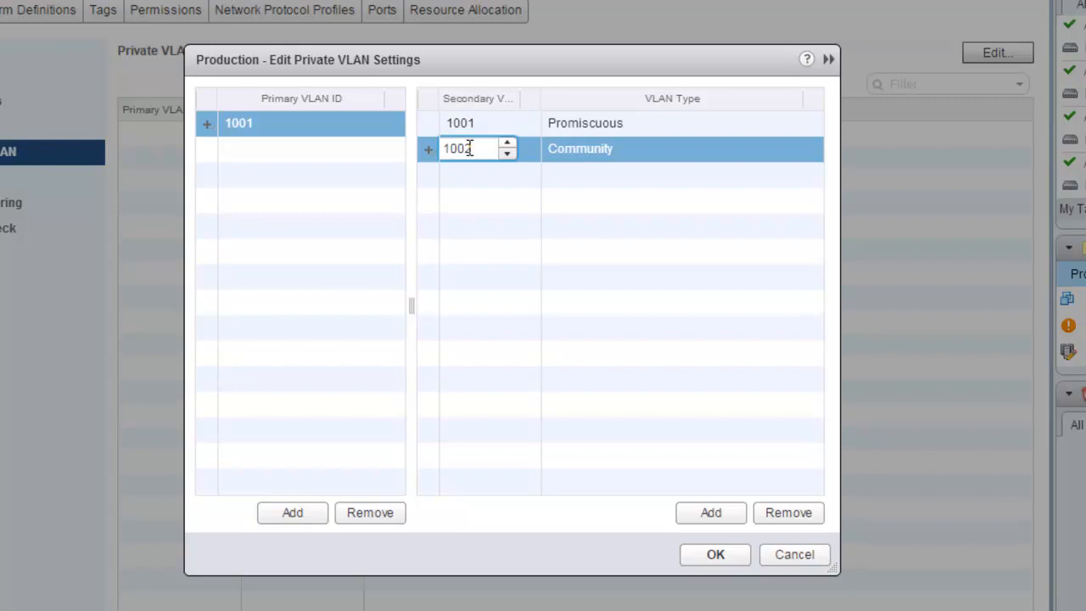
left_click(658, 161)
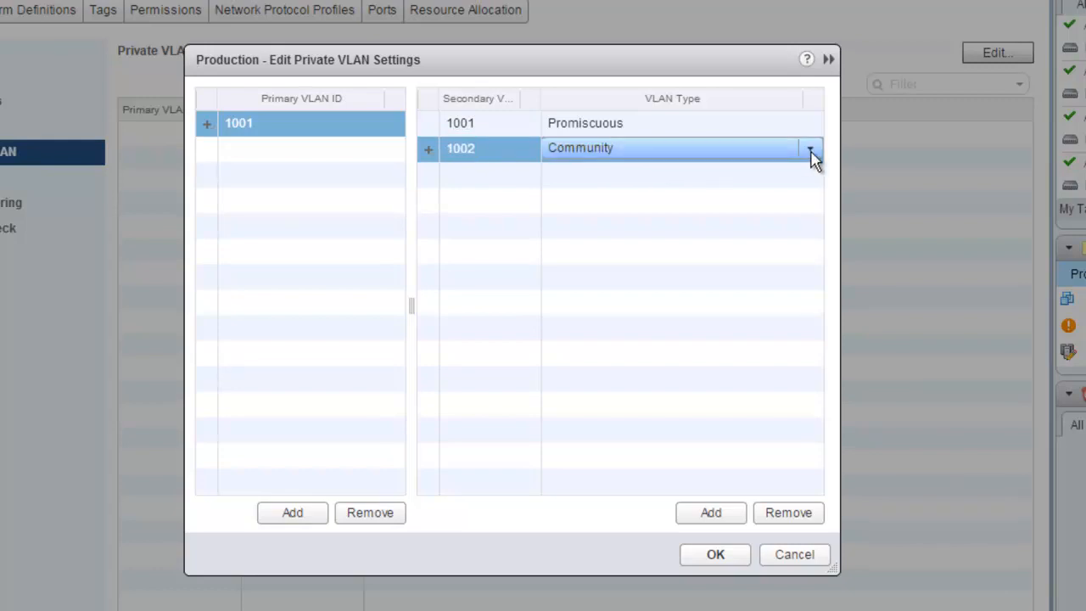
left_click(811, 150)
left_click(653, 170)
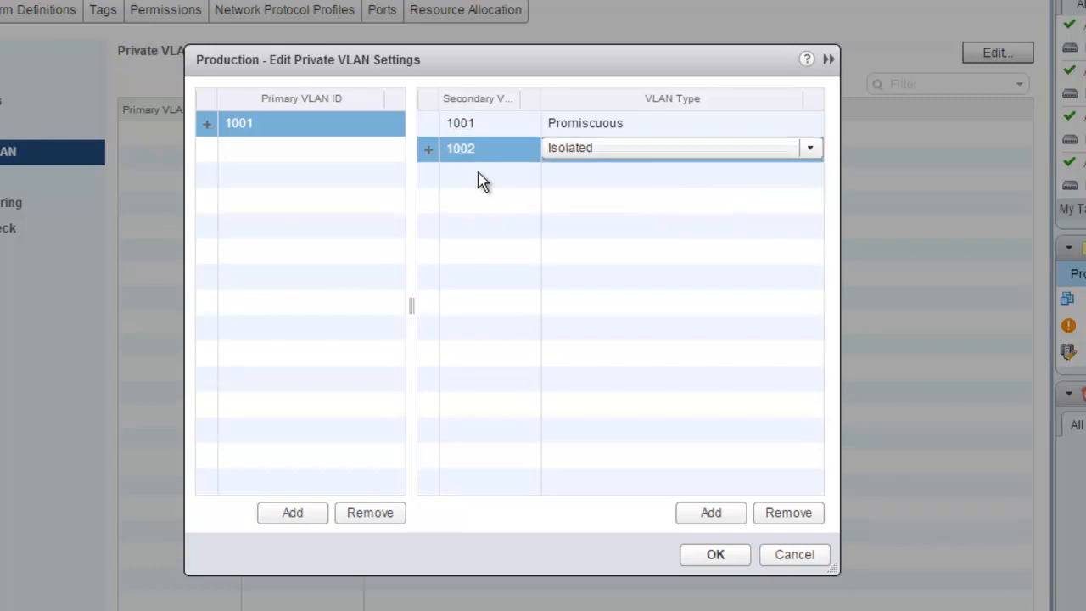
left_click(469, 180)
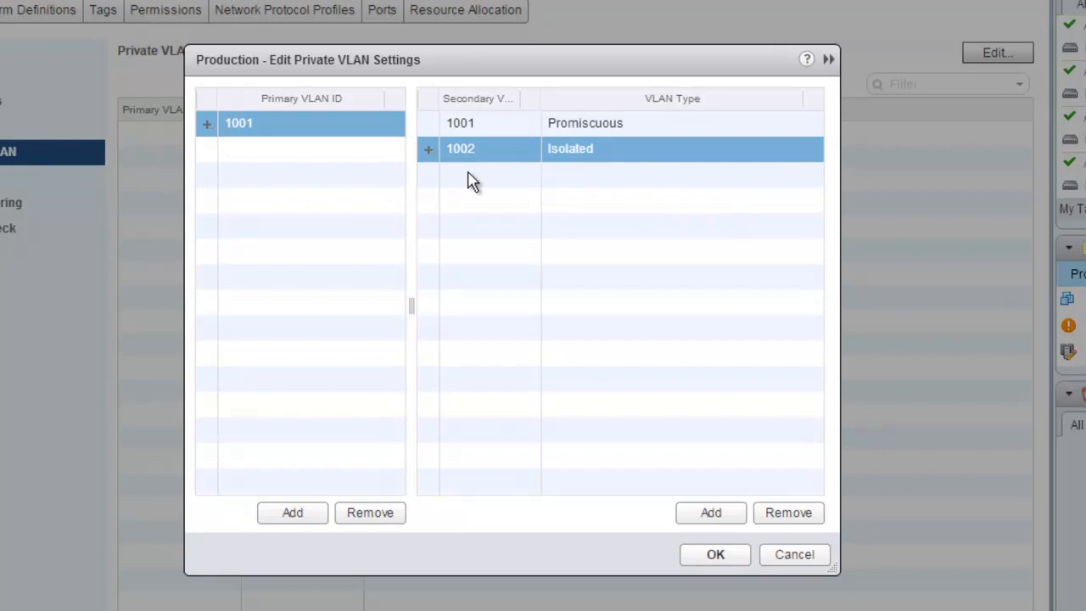
Step: Add secondary VLAN 1003 under primary VLAN 1001, keeping the Community type
left_click(710, 513)
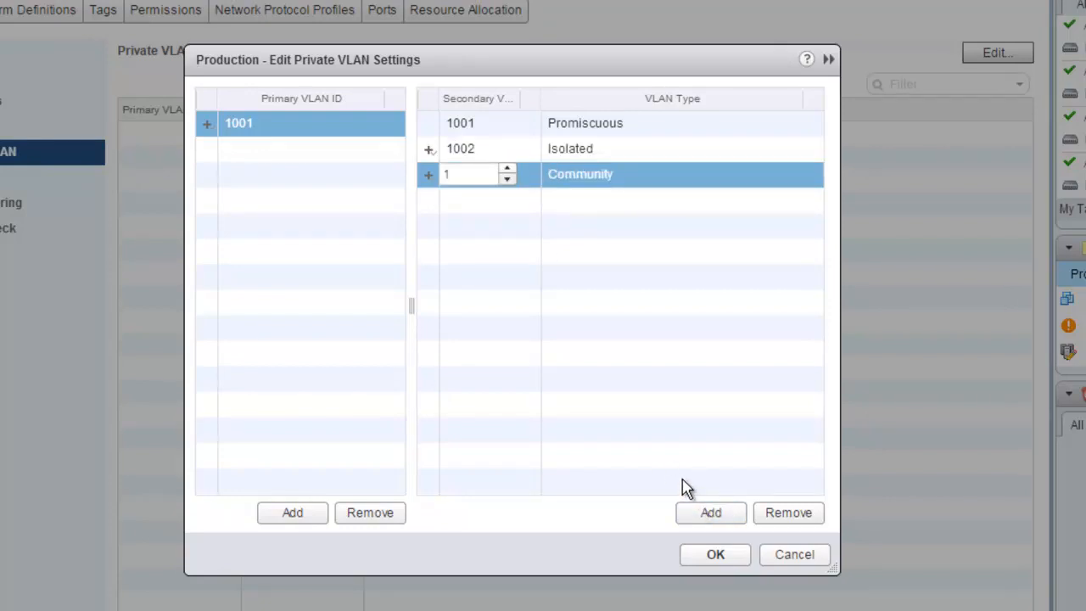
left_click(454, 174)
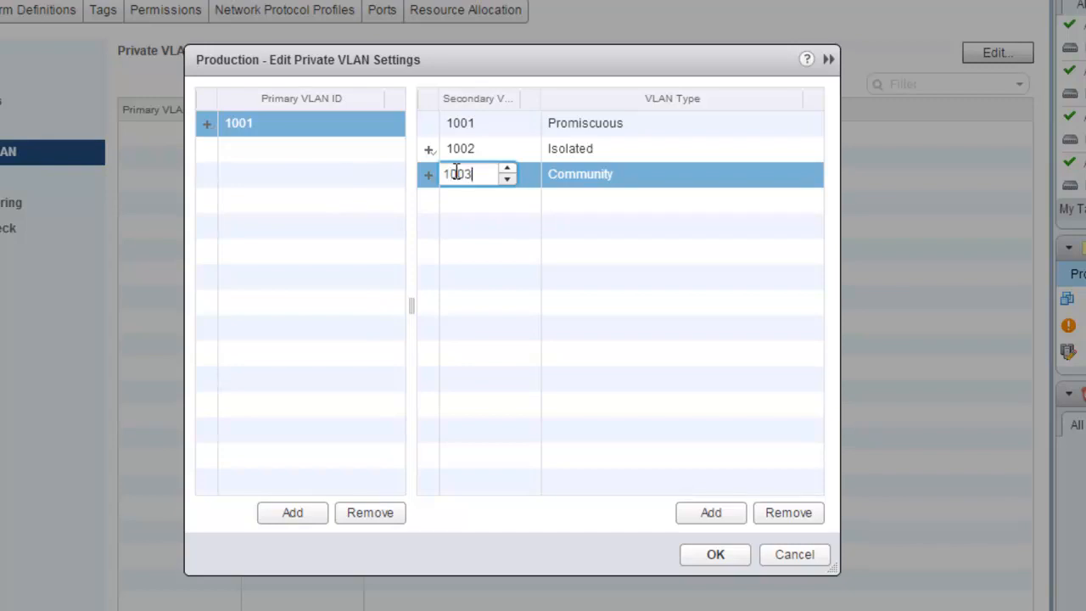
type("003")
left_click(735, 173)
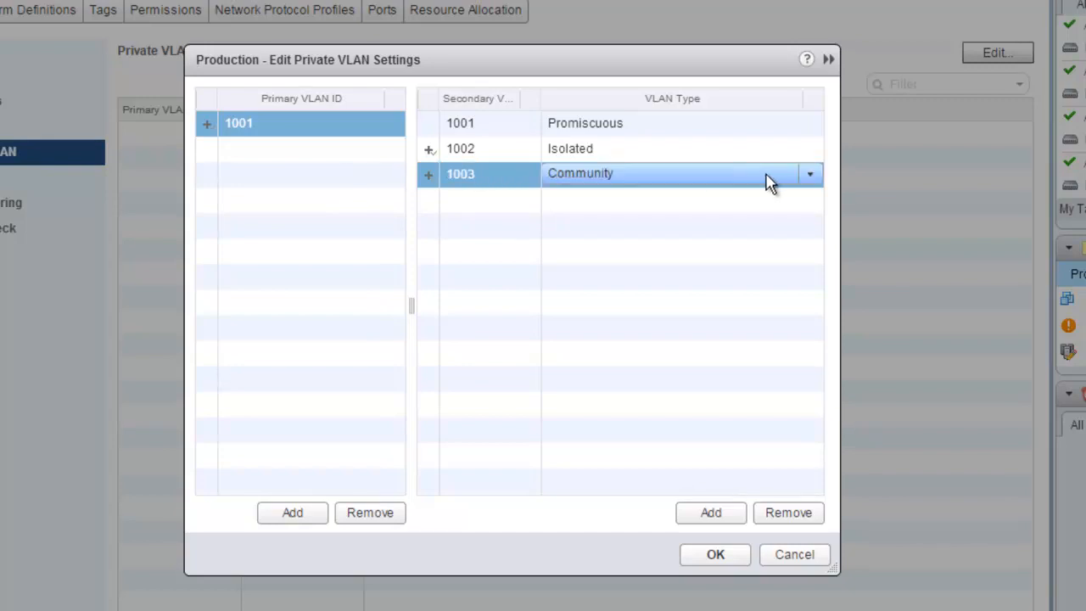
left_click(506, 213)
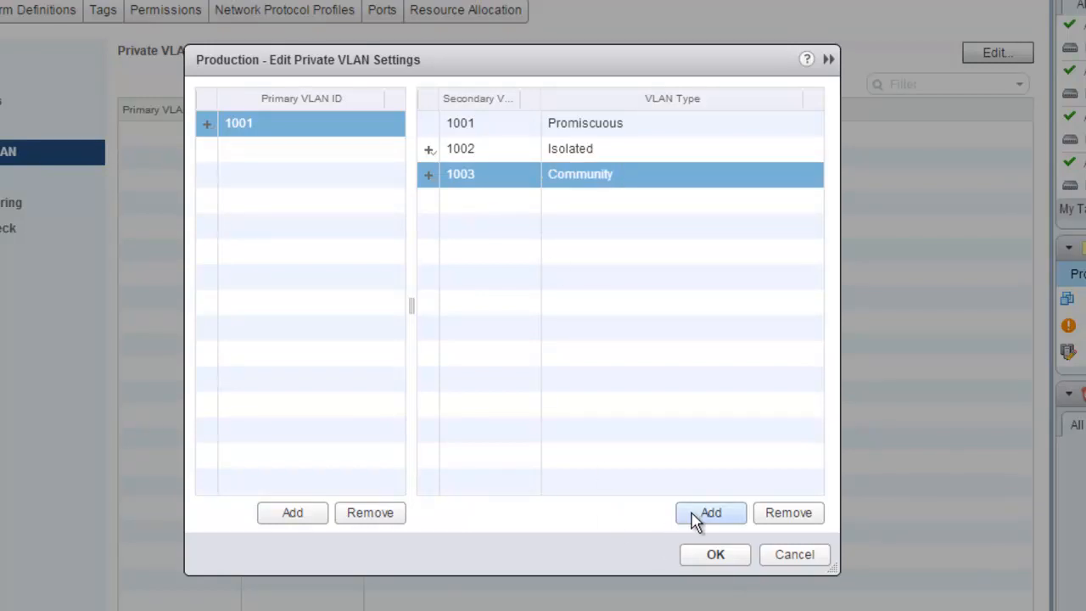
Step: Add secondary Community VLAN 1004 under primary VLAN 1001 and save the private VLAN settings
left_click(703, 515)
left_click(475, 196)
type("004")
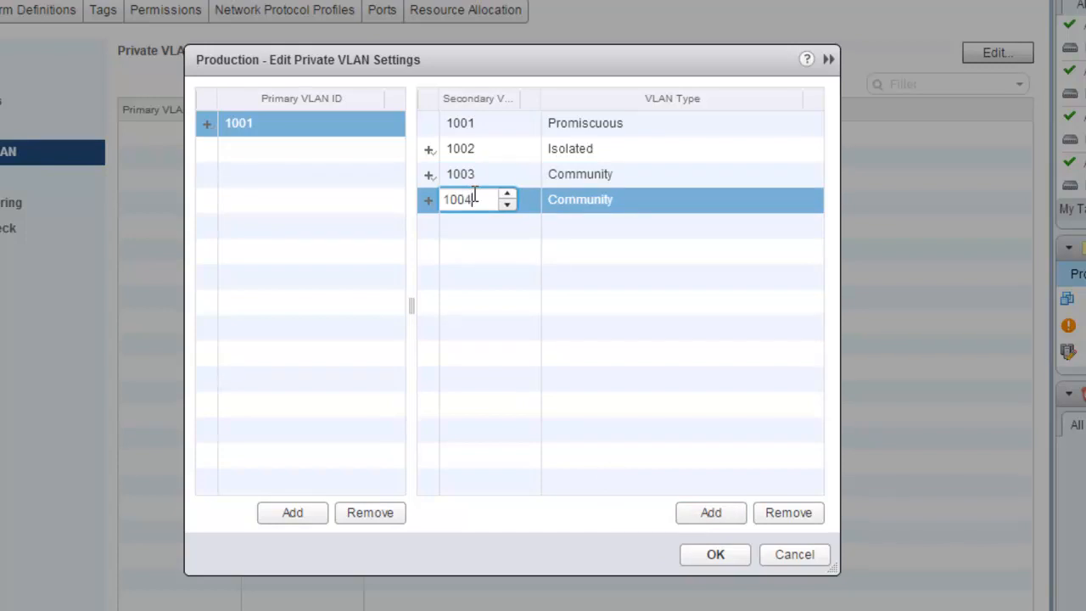
left_click(759, 355)
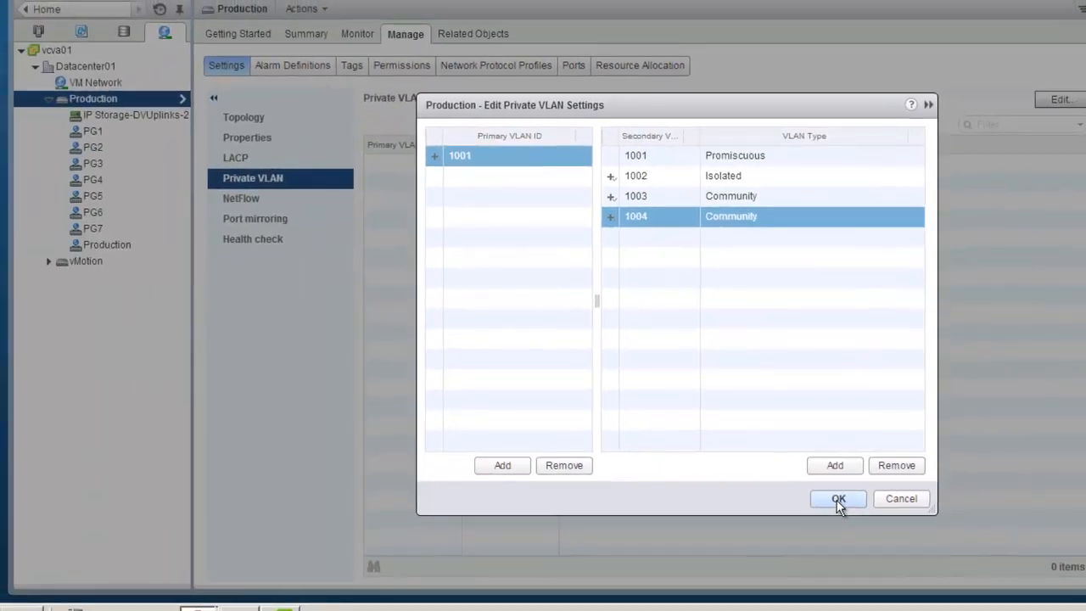
left_click(837, 500)
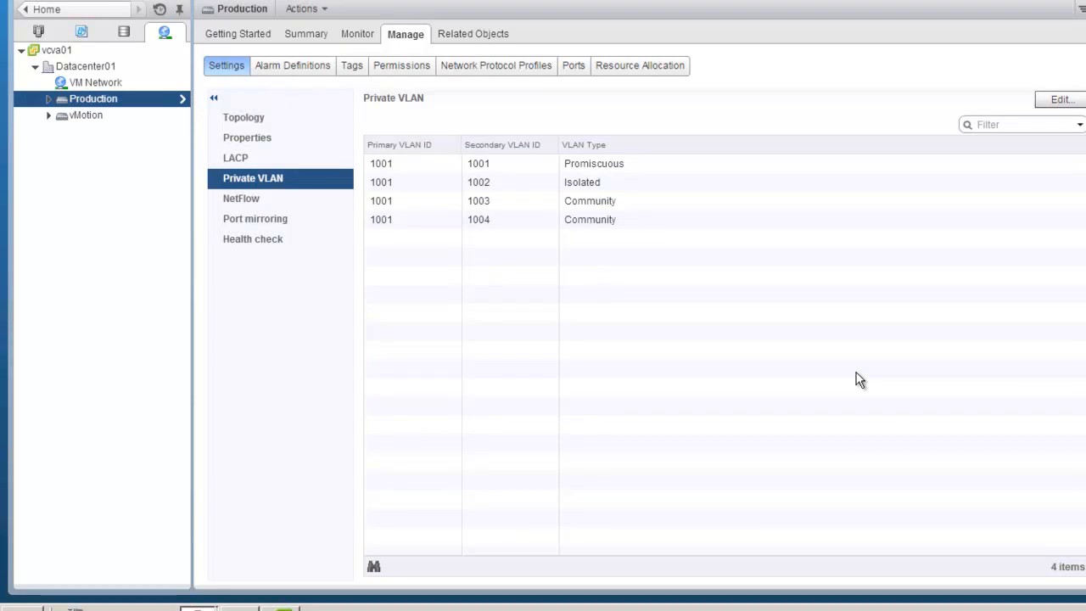
Step: Set port group PG4 on the Production switch to VLAN type Private VLAN with ID Isolated (1001, 1002) and save
left_click(48, 98)
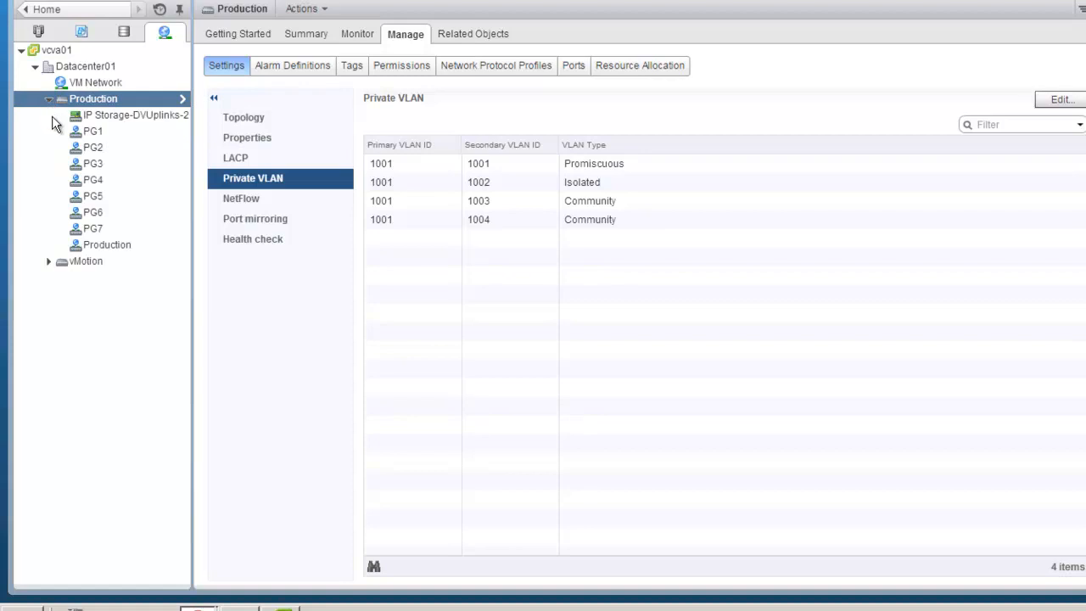
left_click(90, 181)
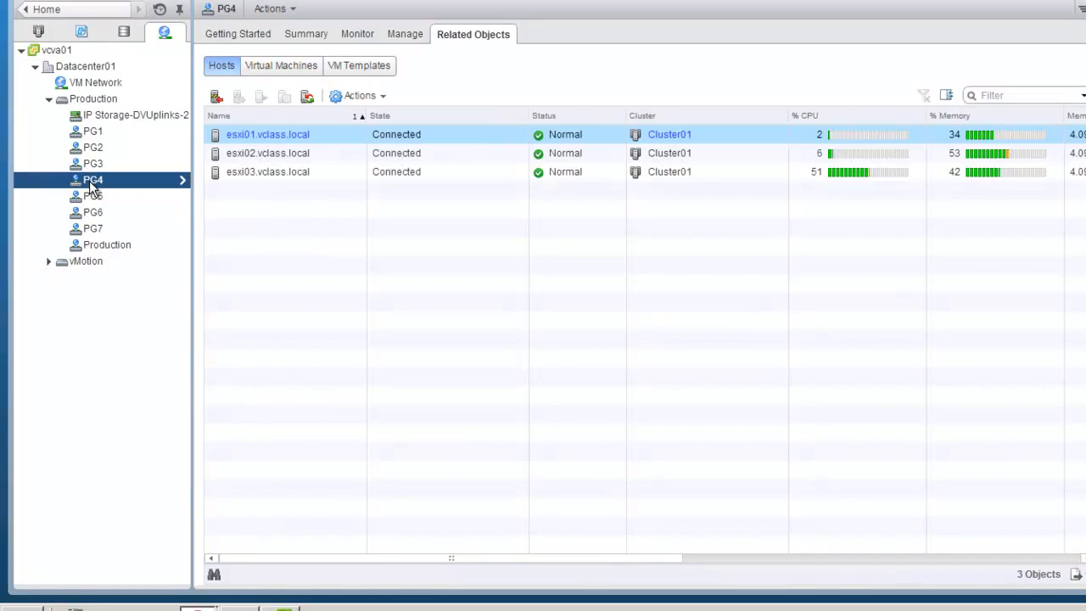
right_click(93, 187)
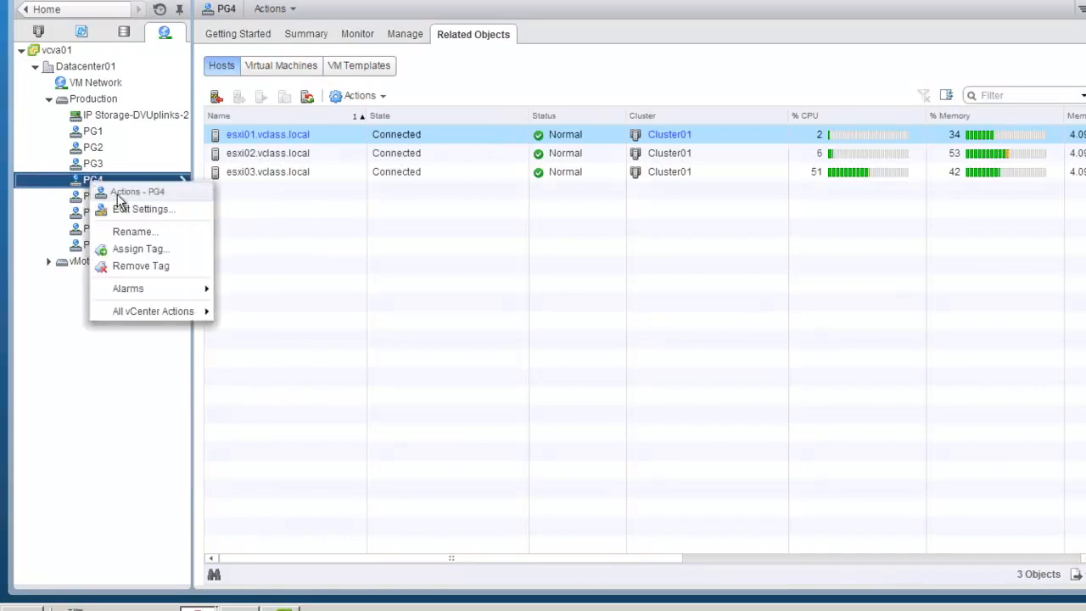
left_click(135, 209)
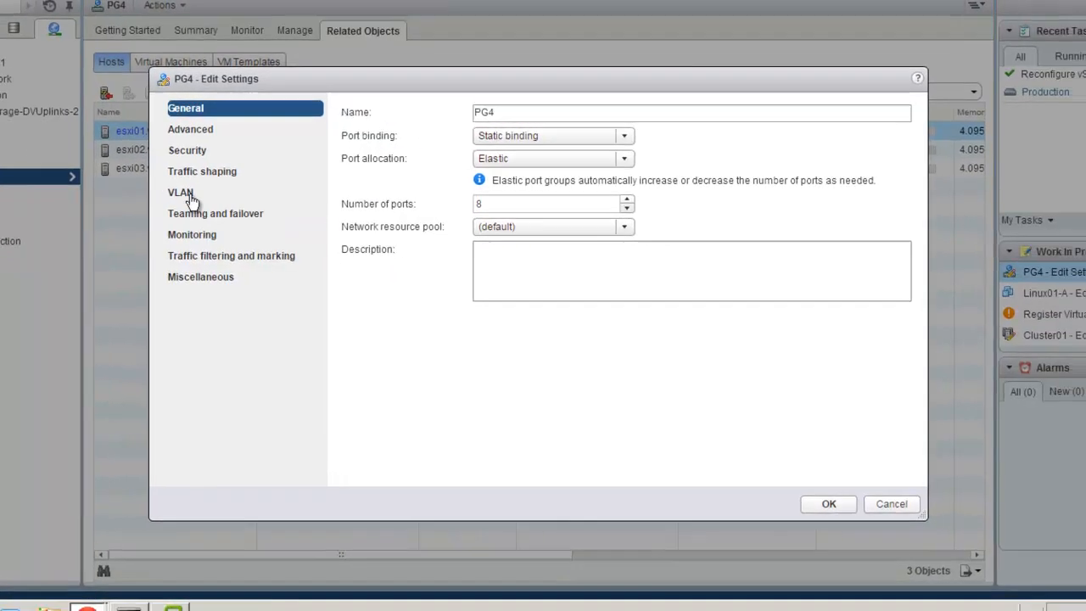
left_click(318, 200)
left_click(547, 112)
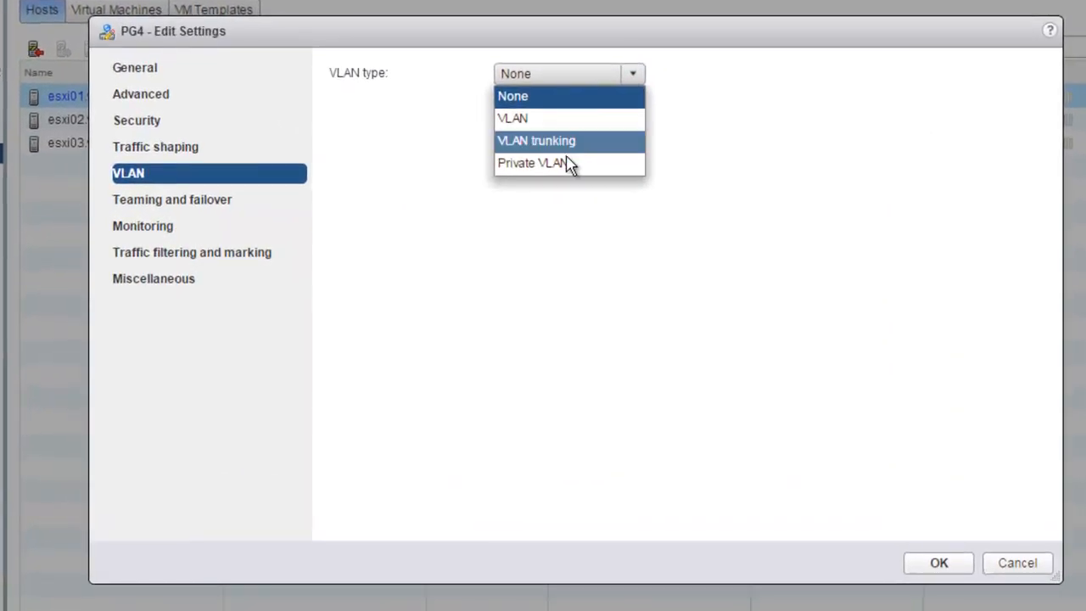
left_click(556, 169)
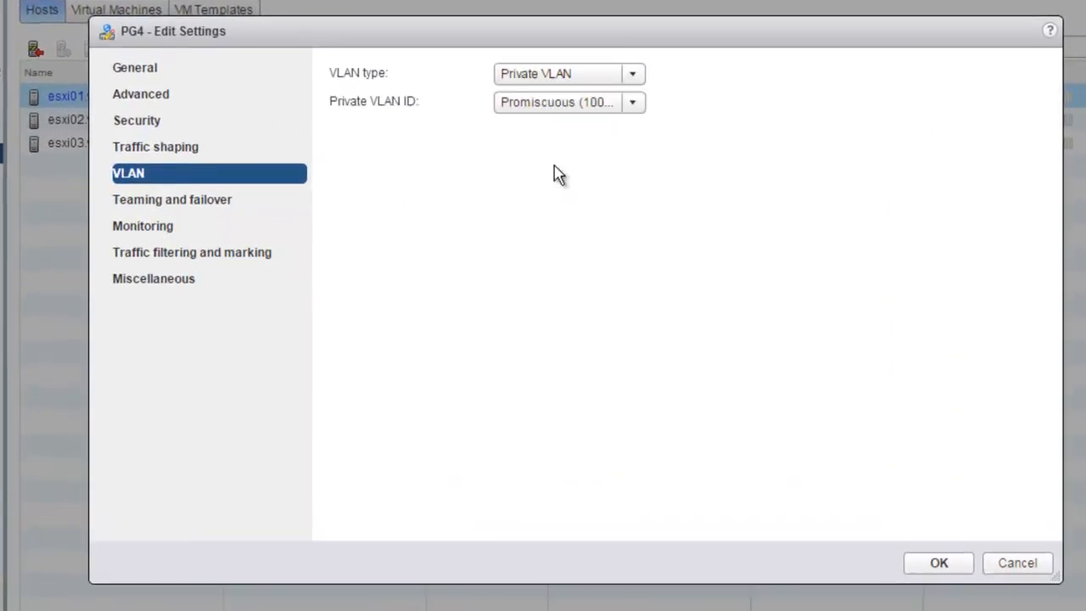
left_click(634, 103)
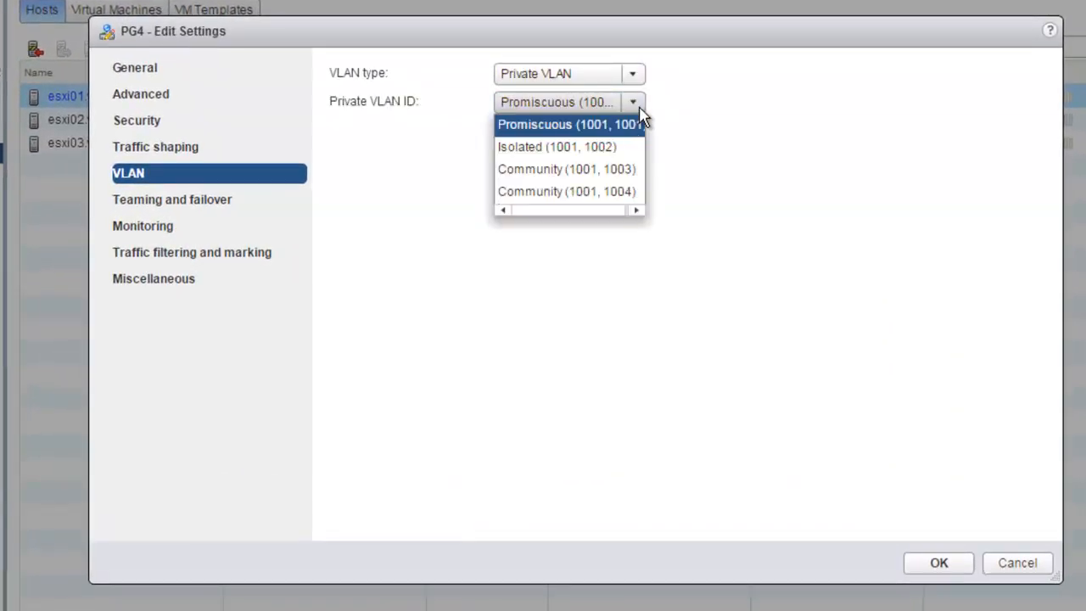
left_click(608, 151)
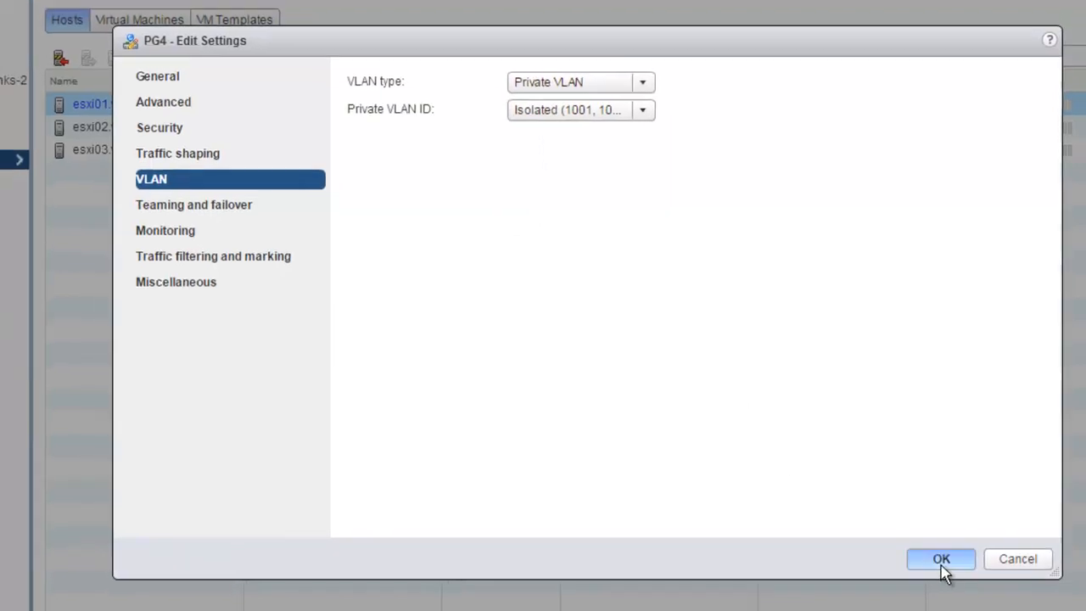
left_click(942, 561)
Step: Set port group PG5 to VLAN type Private VLAN with ID Community (1001, 1003) and save
left_click(119, 216)
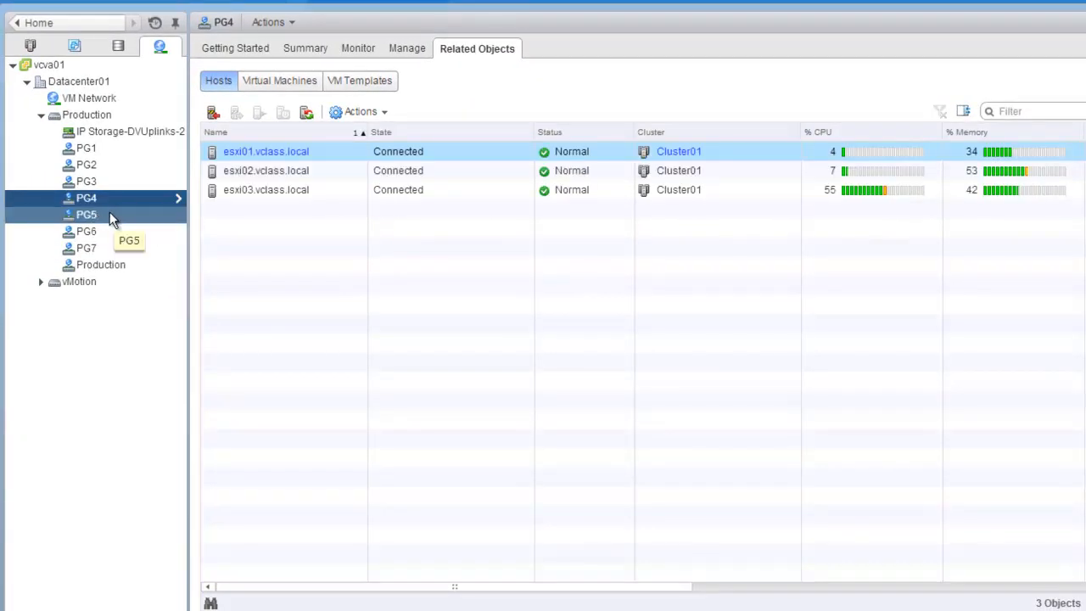
left_click(110, 215)
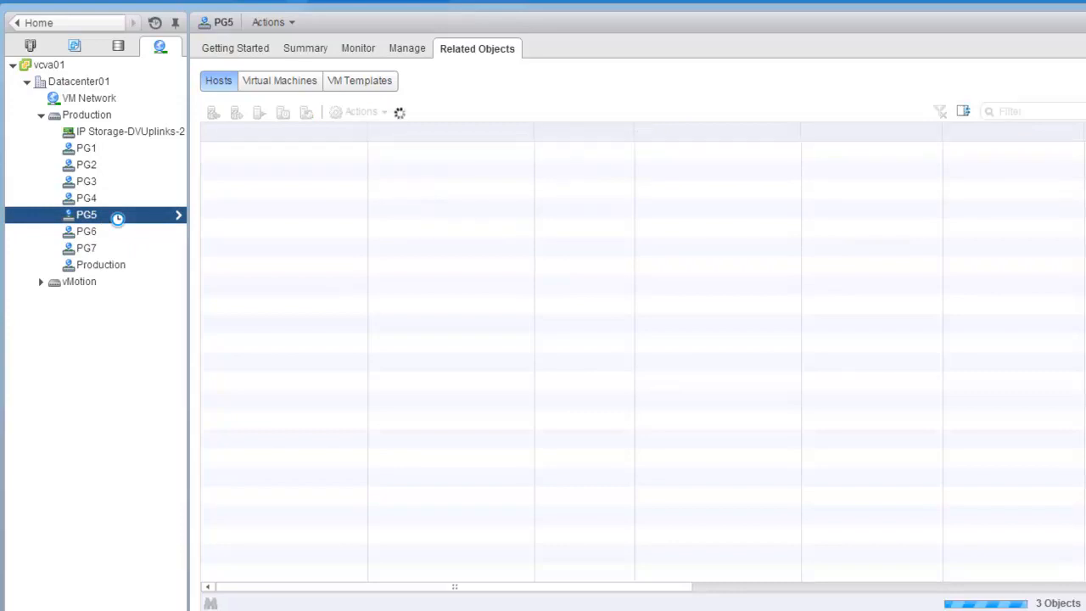
right_click(112, 215)
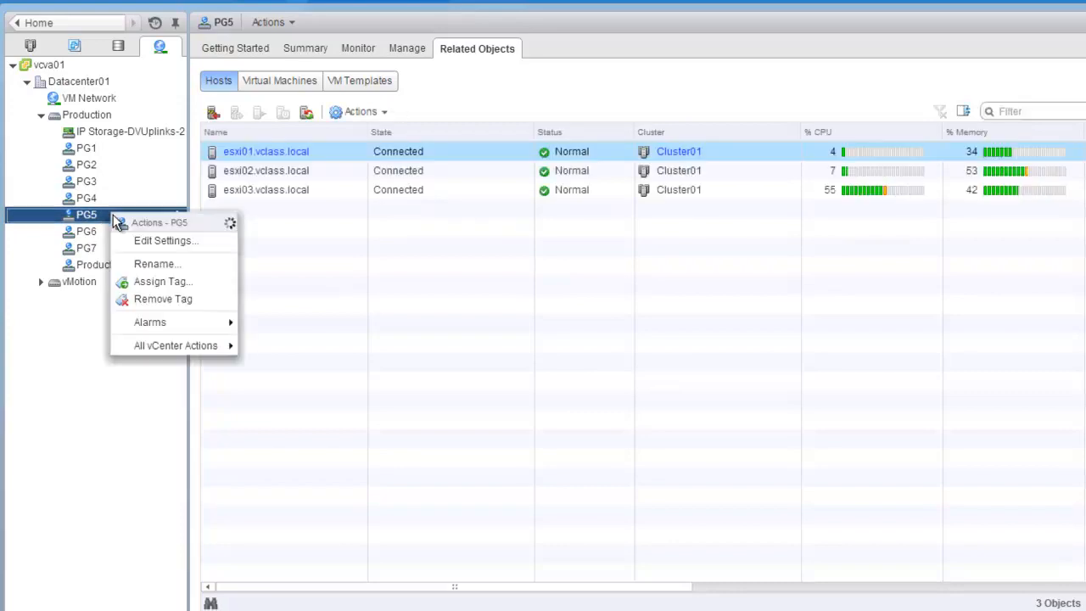
left_click(152, 240)
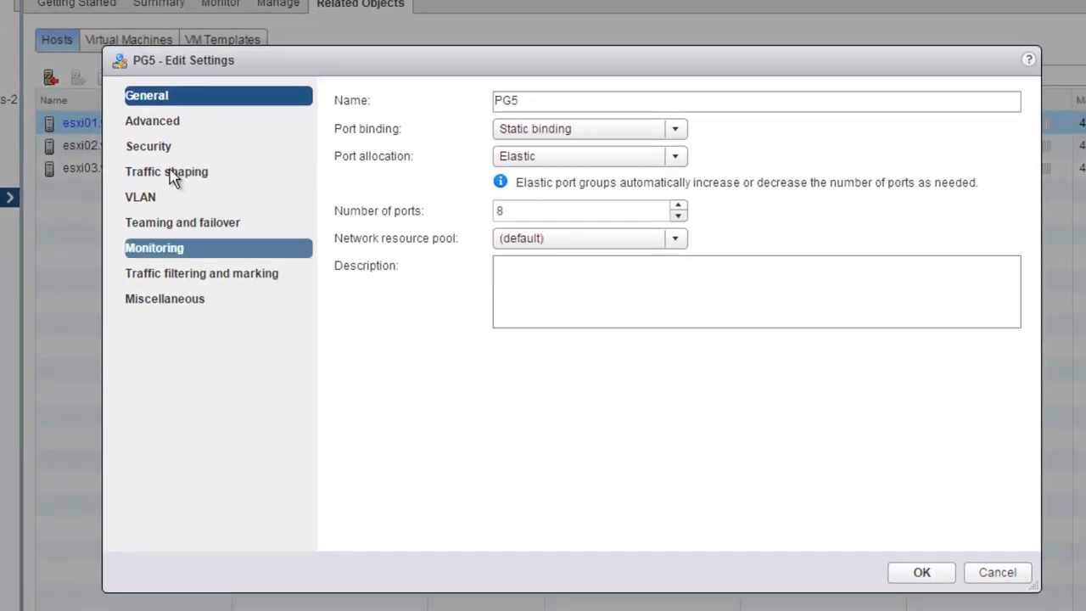
left_click(149, 198)
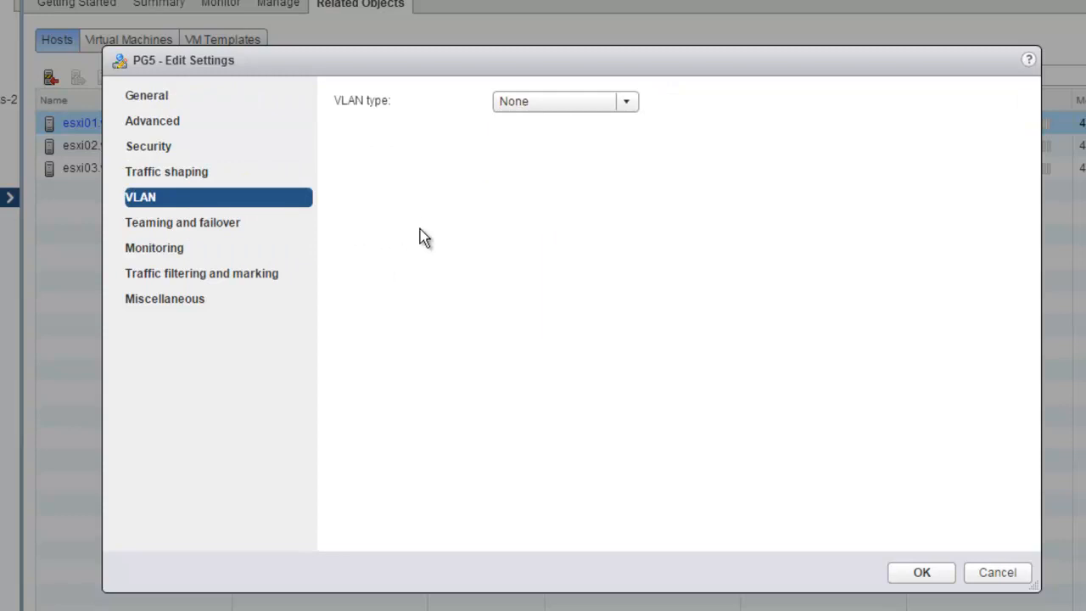
left_click(626, 104)
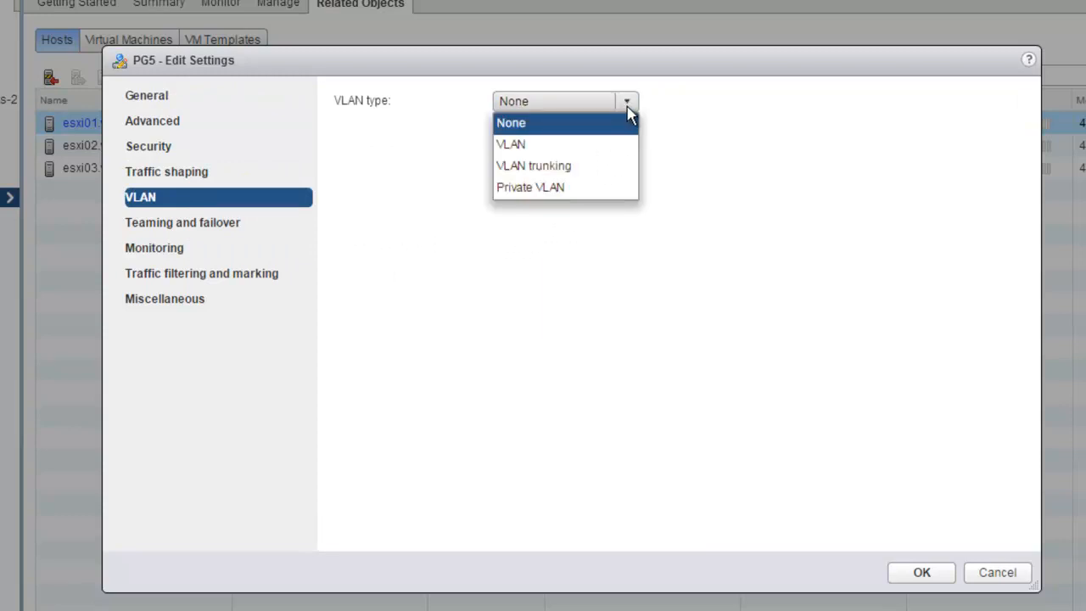
left_click(553, 188)
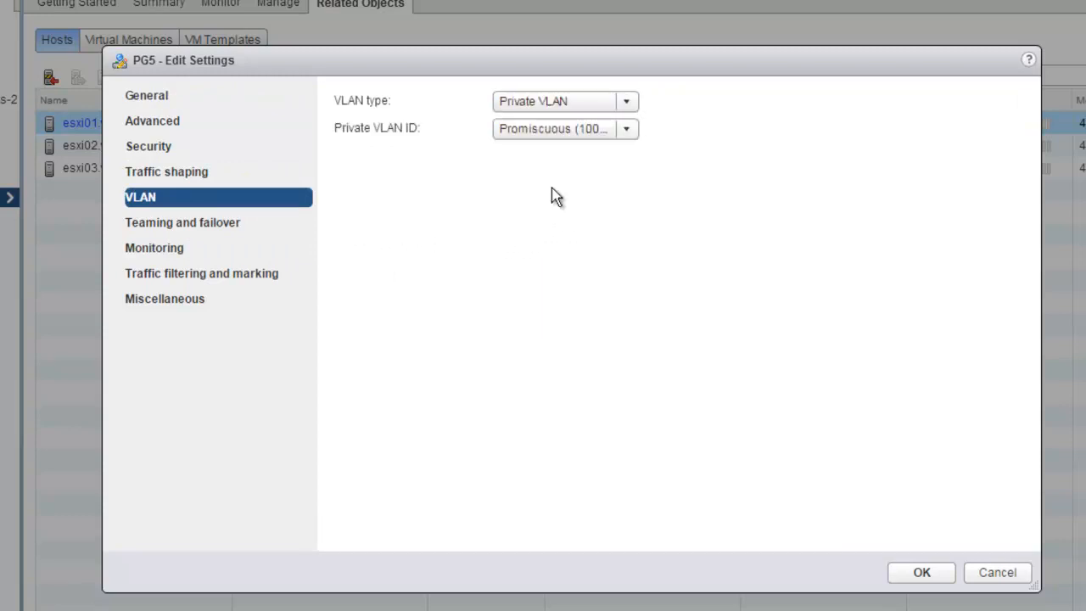
left_click(631, 133)
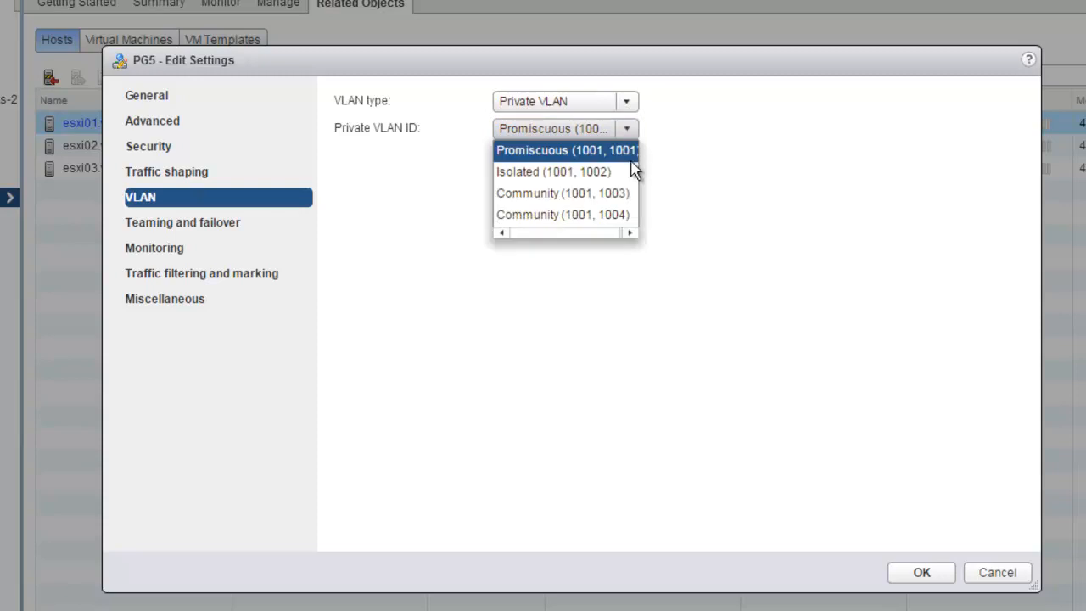
left_click(626, 194)
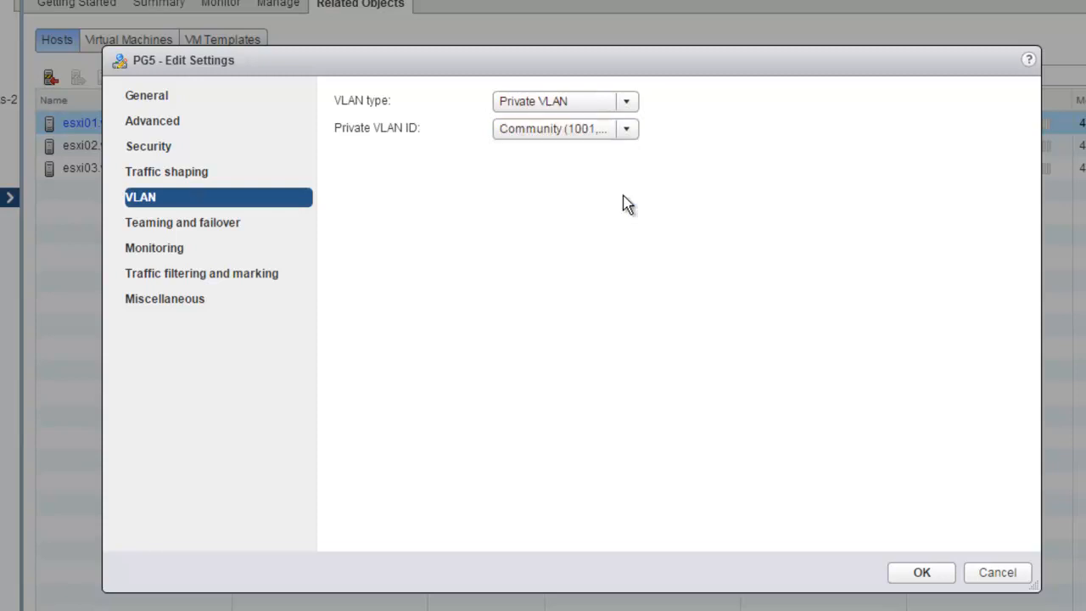
left_click(914, 575)
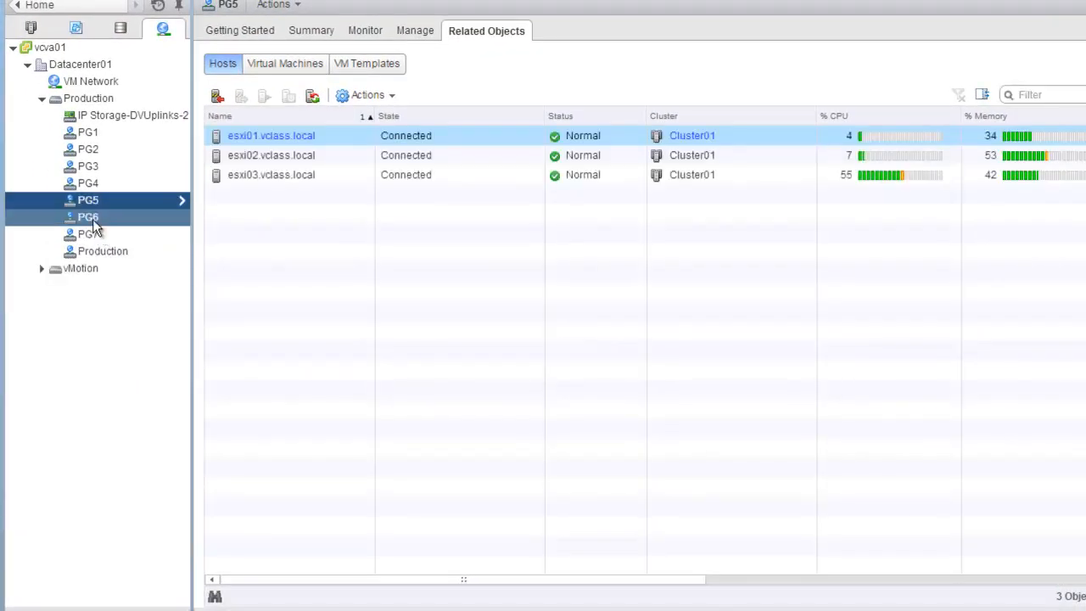
Step: Set port group PG6 to VLAN type Private VLAN with ID Community (1001, 1004) and save
right_click(94, 220)
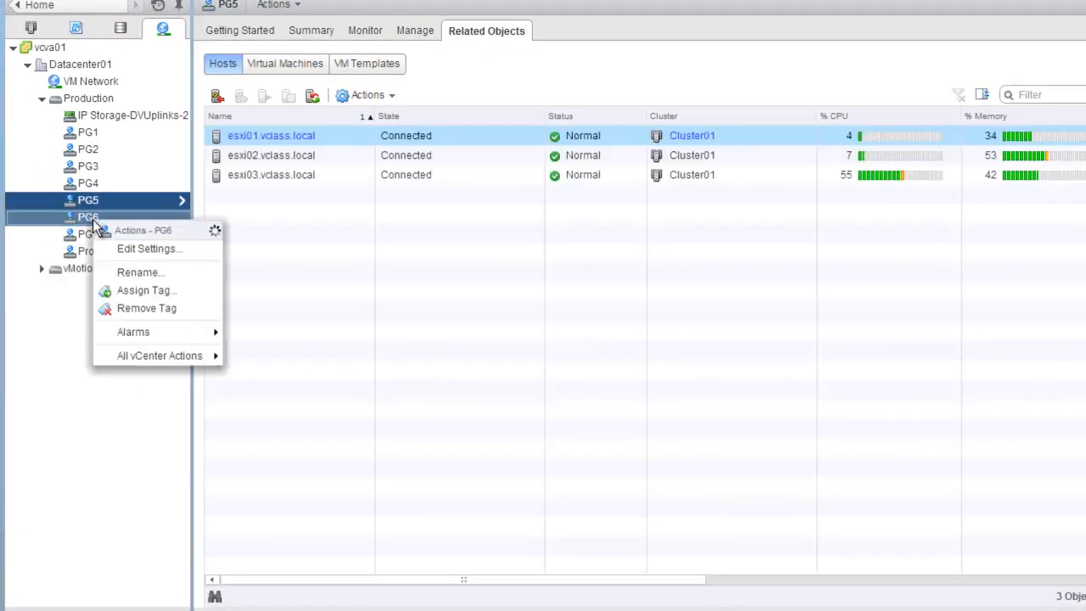
left_click(133, 248)
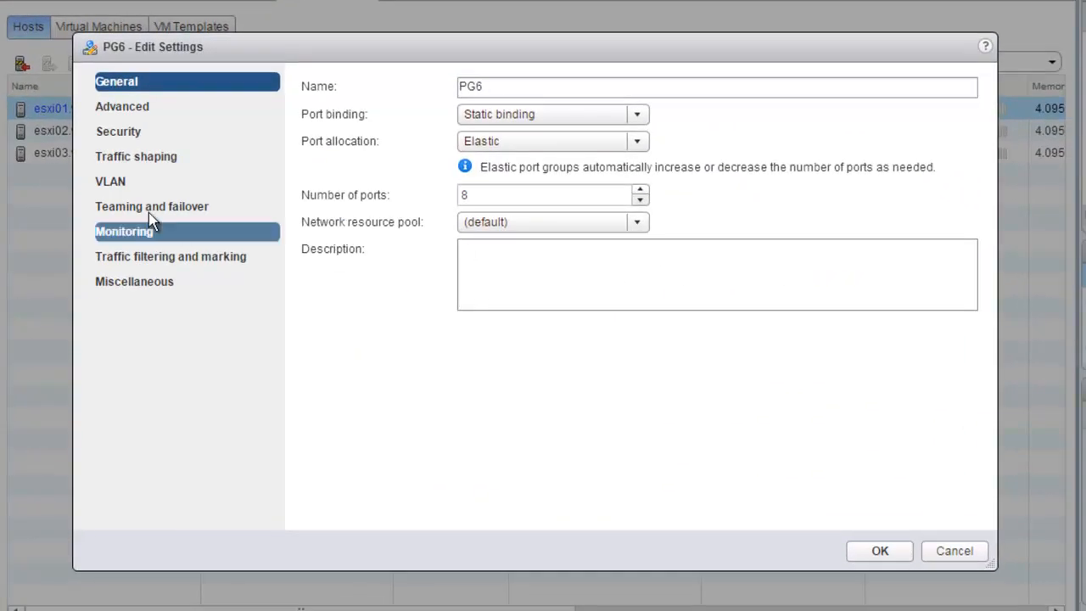
left_click(114, 187)
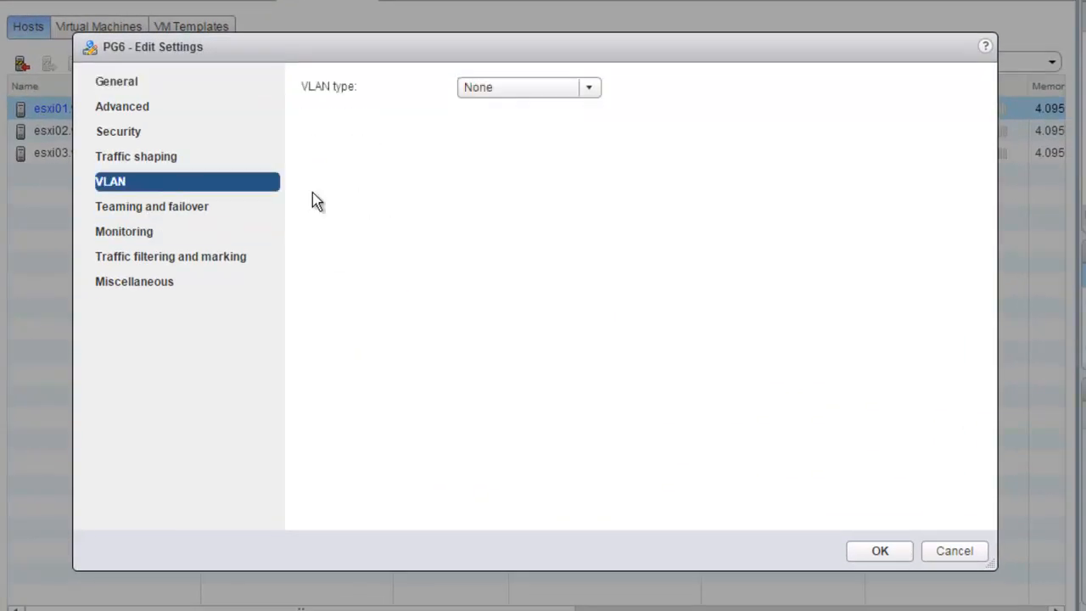
left_click(590, 92)
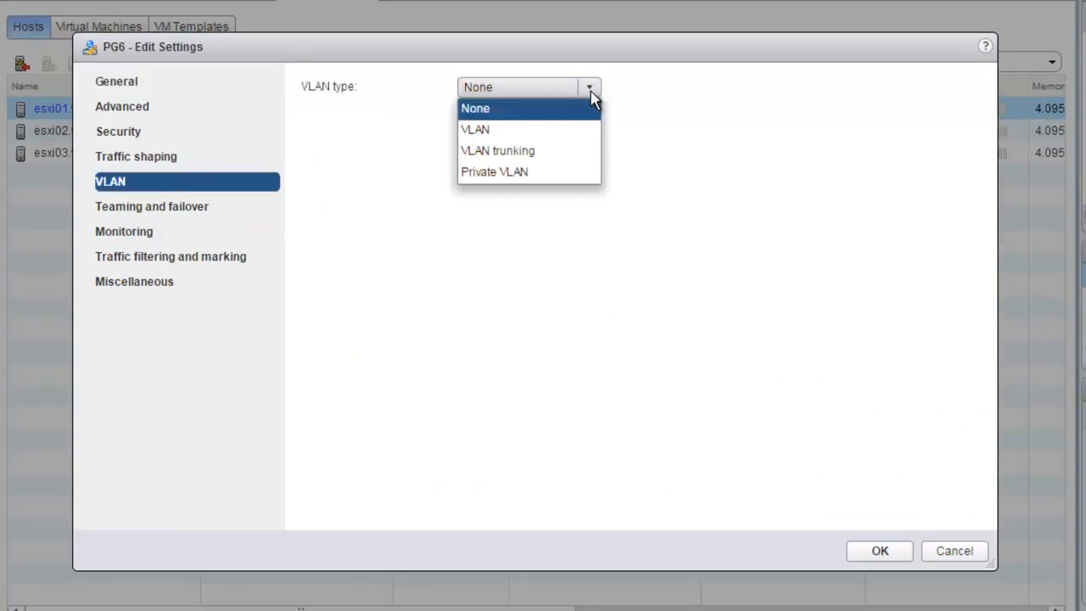
left_click(525, 152)
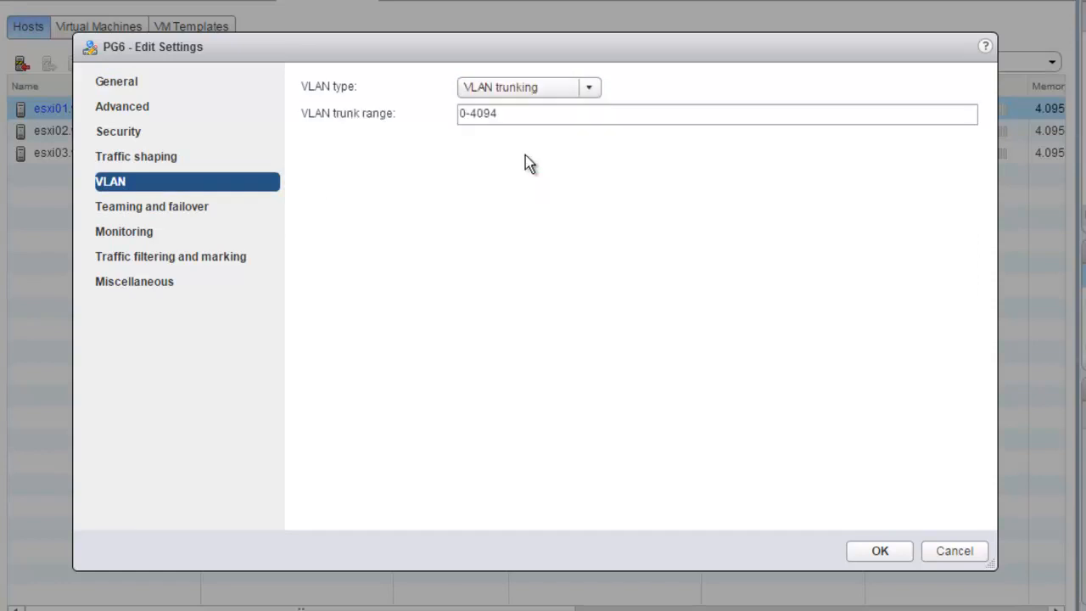
left_click(592, 92)
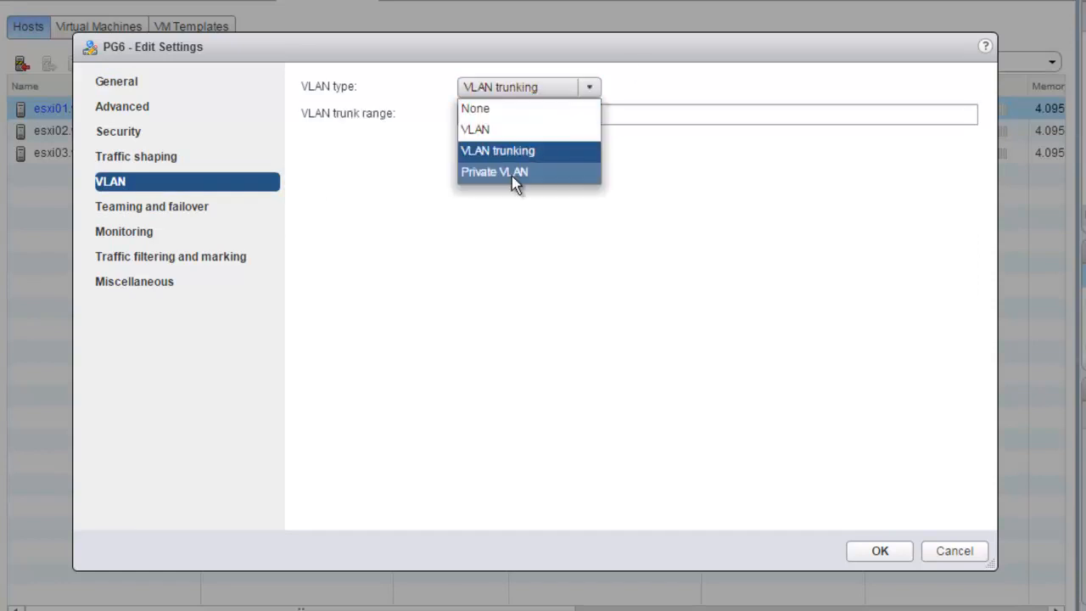
left_click(512, 174)
left_click(590, 115)
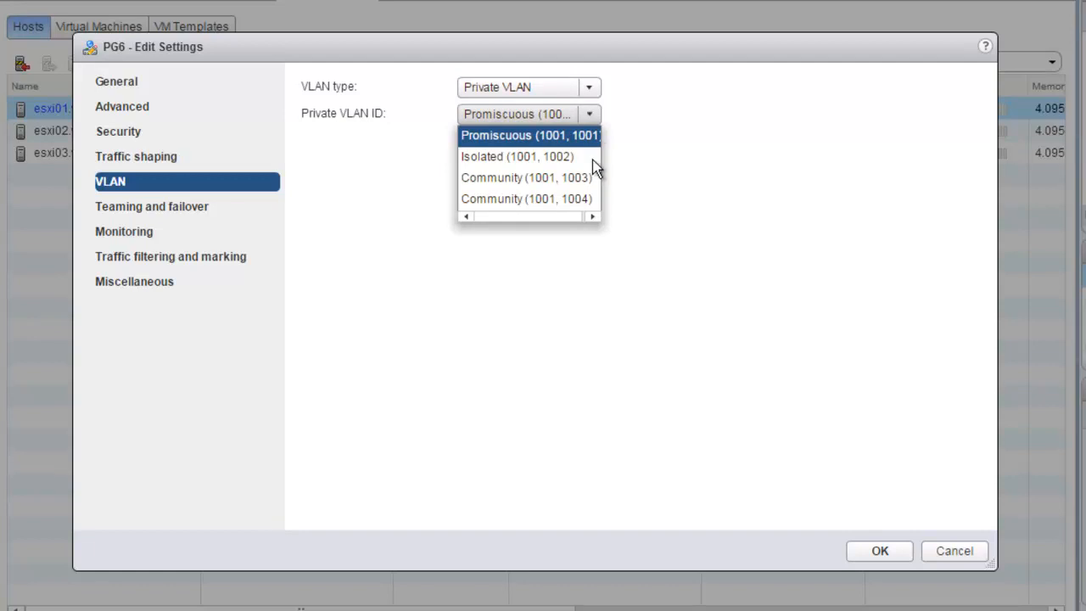
left_click(560, 200)
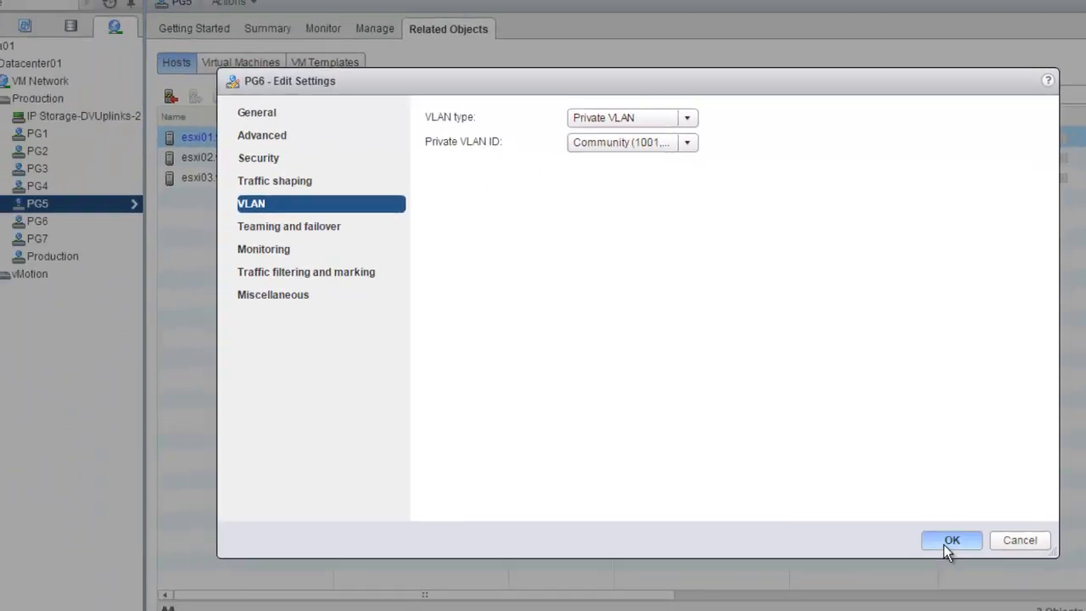
left_click(880, 552)
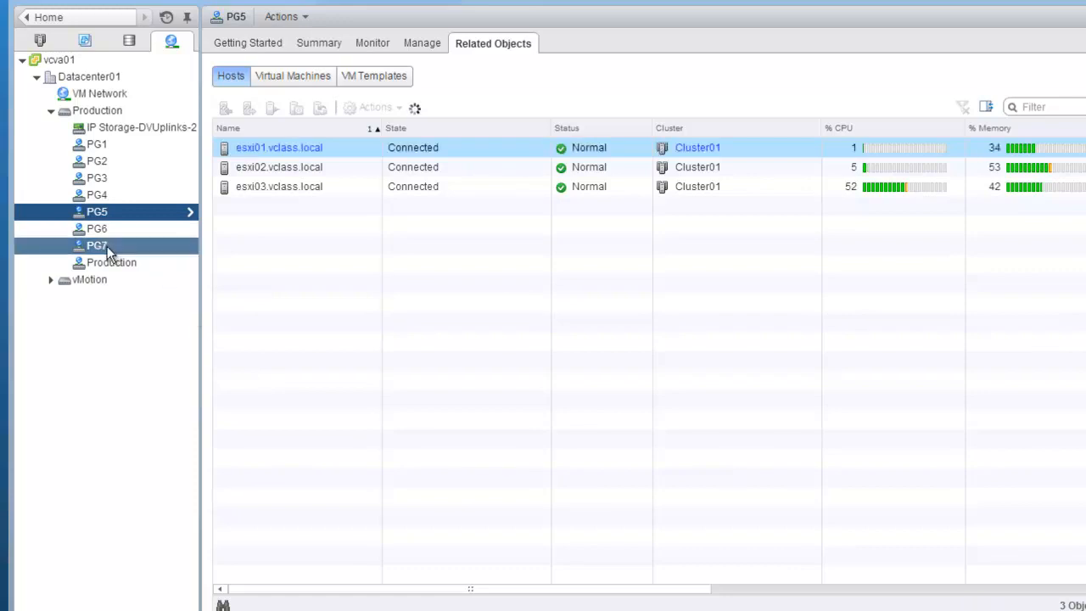
Step: Set port group PG7 to VLAN type Private VLAN with ID Promiscuous (1001, 1001) and save
right_click(106, 246)
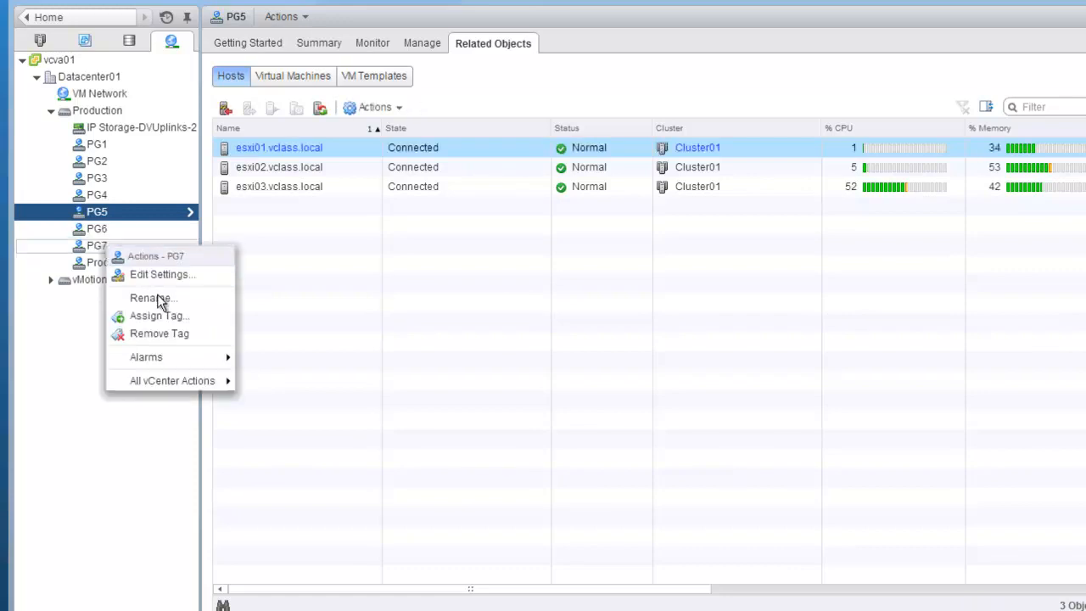
left_click(150, 278)
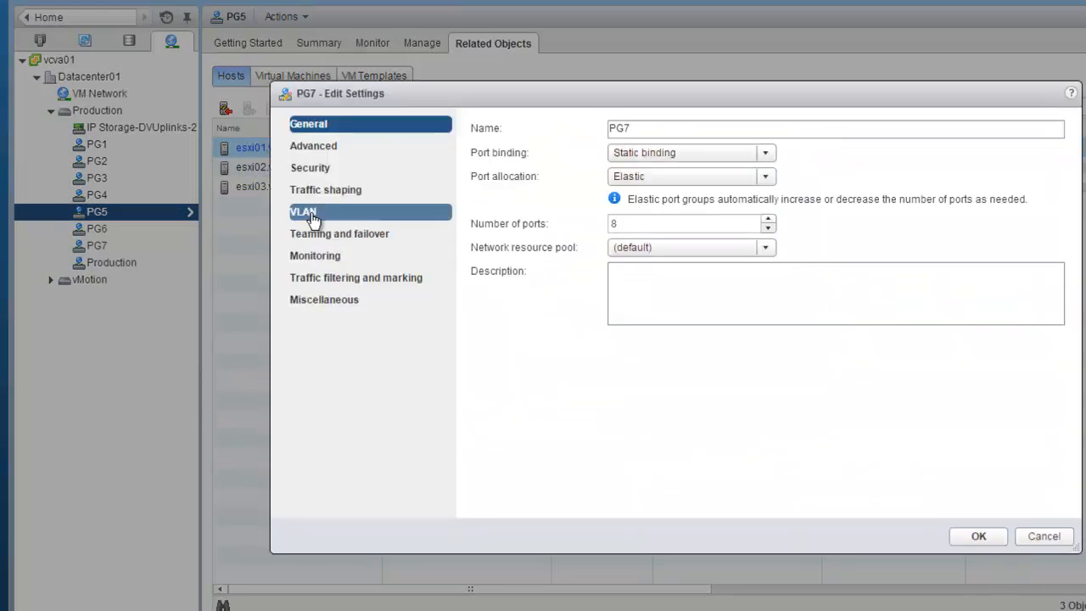
left_click(307, 212)
left_click(721, 130)
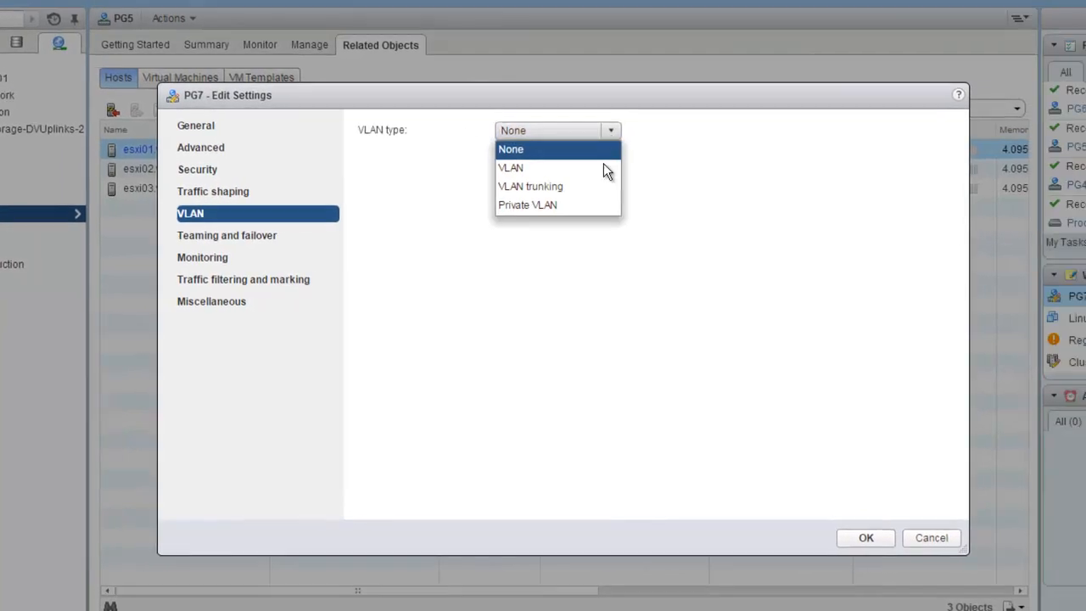
left_click(479, 209)
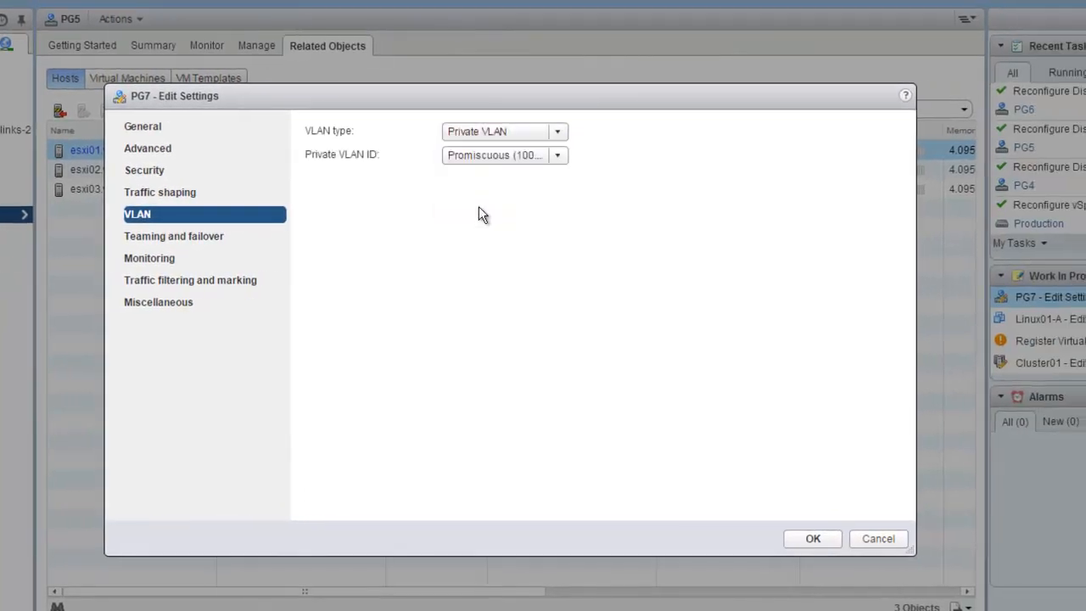
left_click(558, 156)
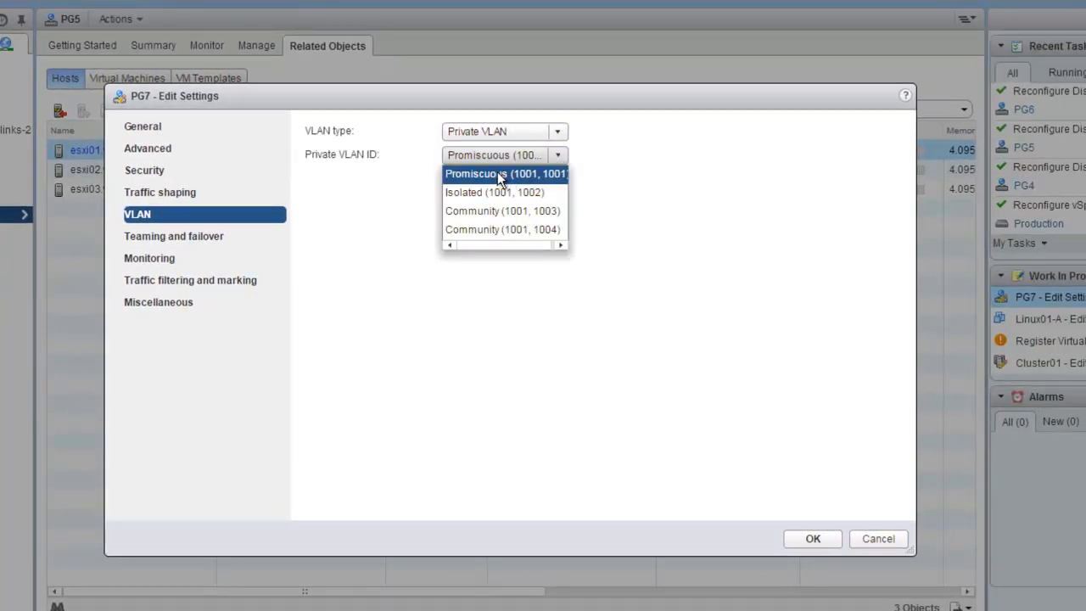
left_click(497, 173)
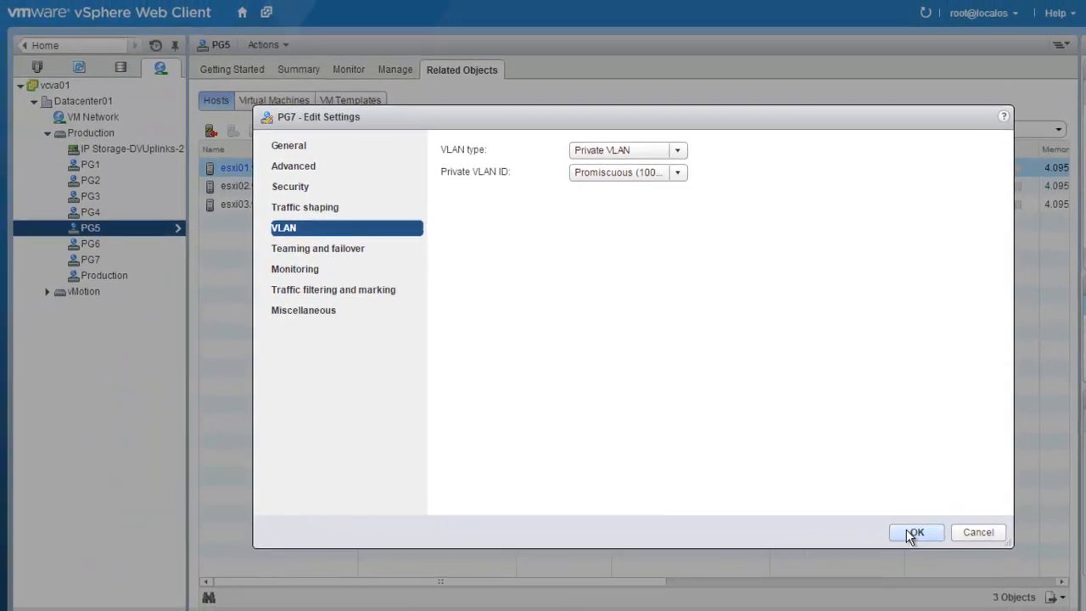
left_click(910, 533)
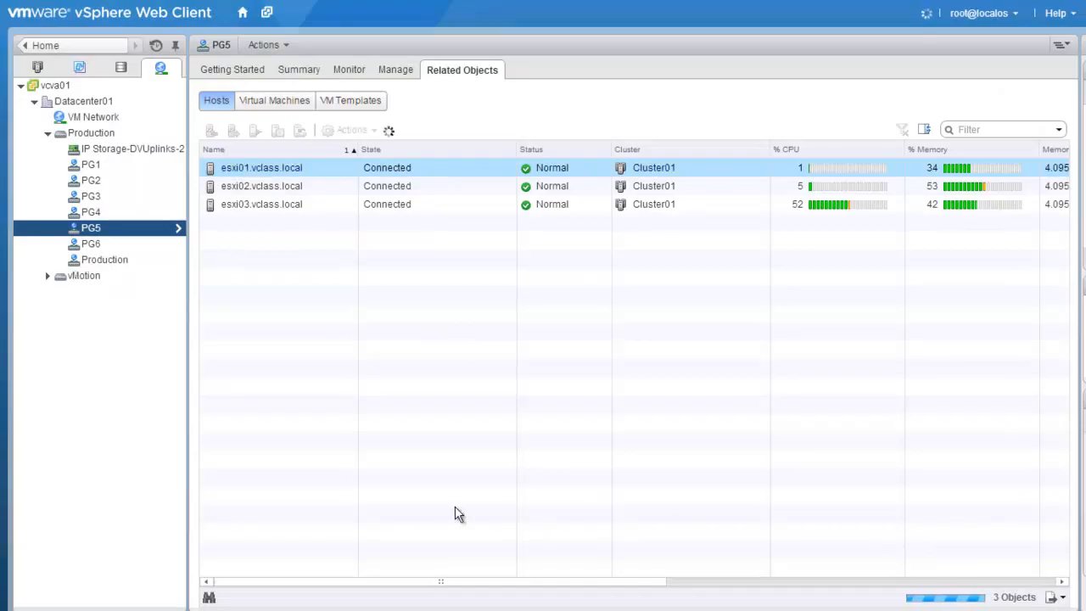
Step: Review the VLAN assignments of all port groups in the Production switch's topology
left_click(91, 133)
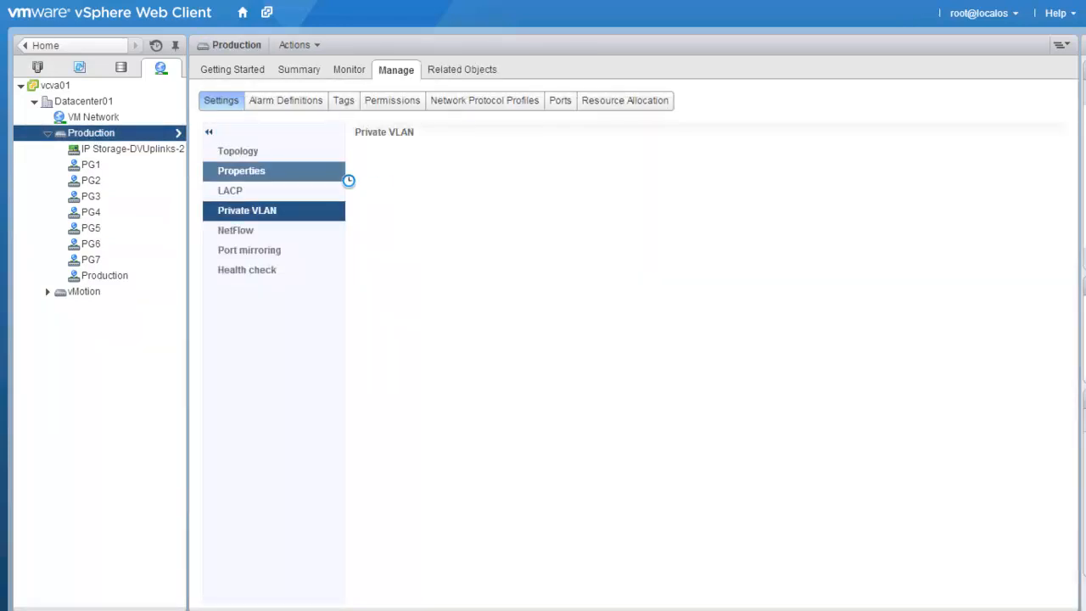
left_click(268, 149)
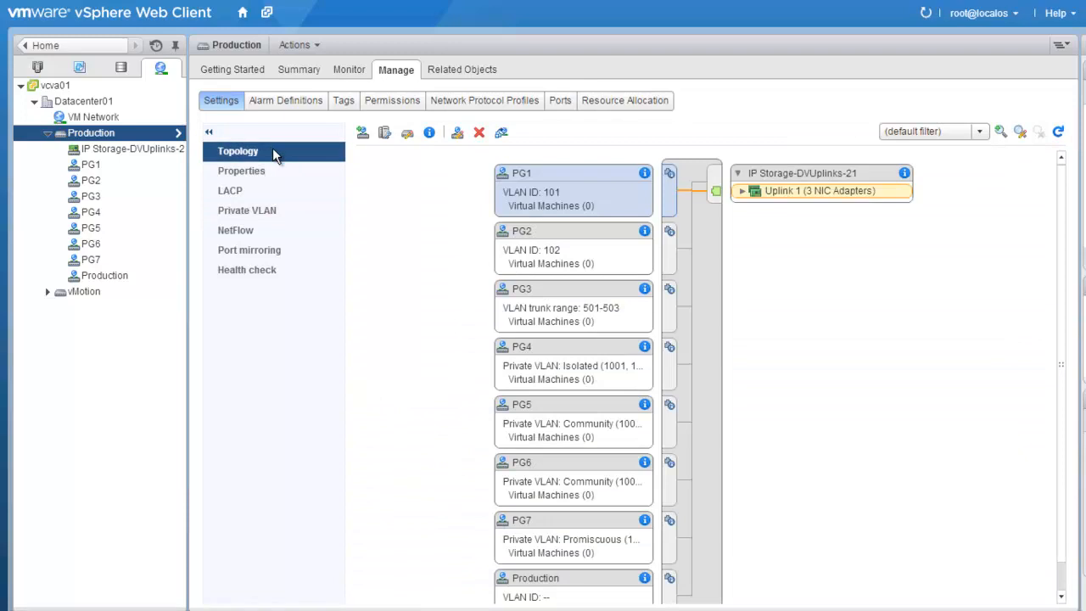
left_click_drag(1062, 291, 1061, 331)
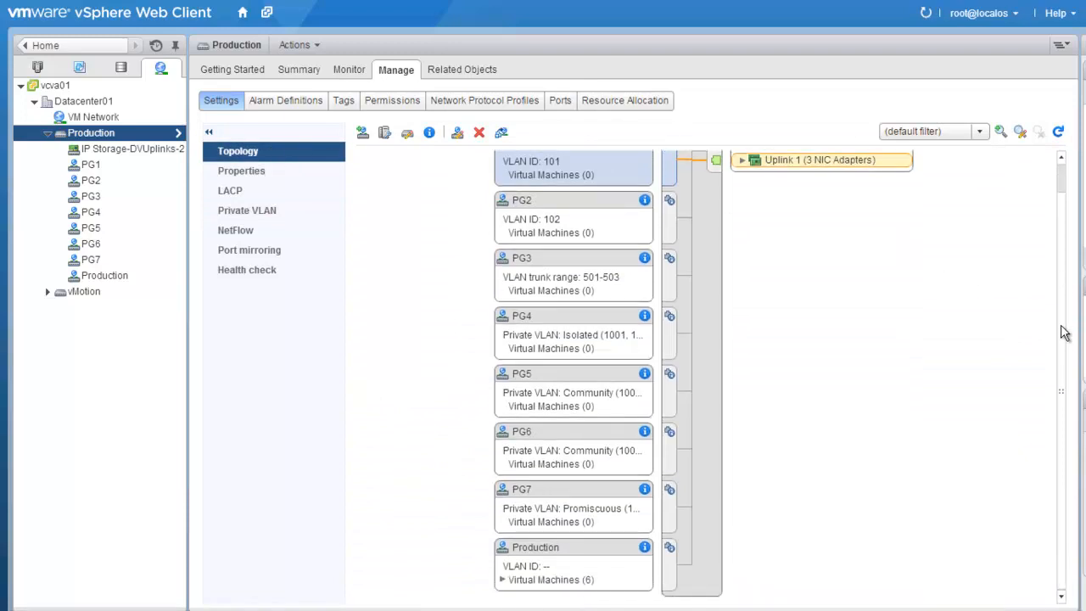